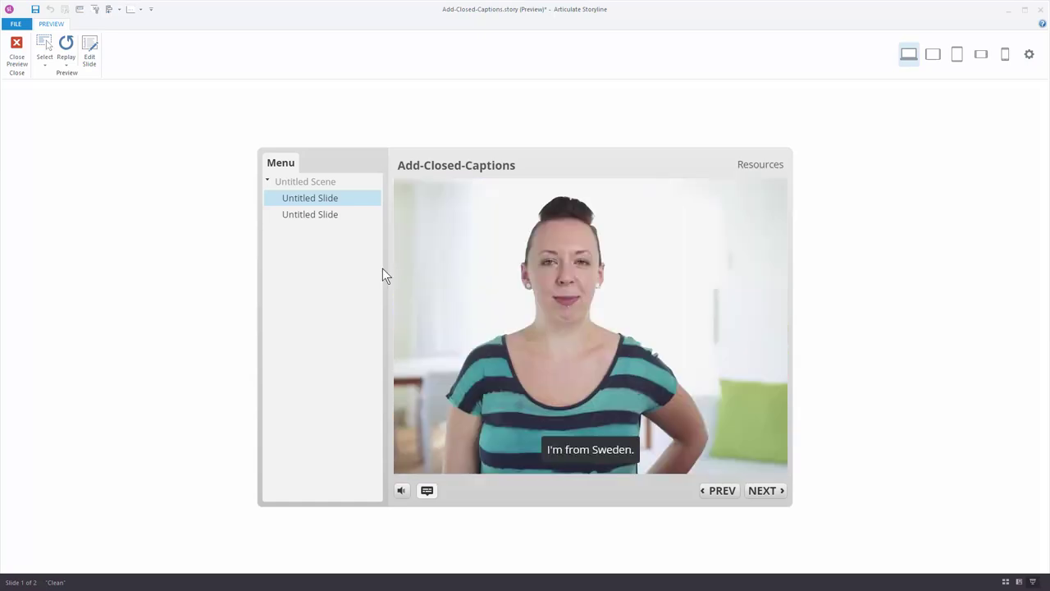
Step: Close the preview and insert the video file Culture.mp4 on slide 1.2
click(15, 59)
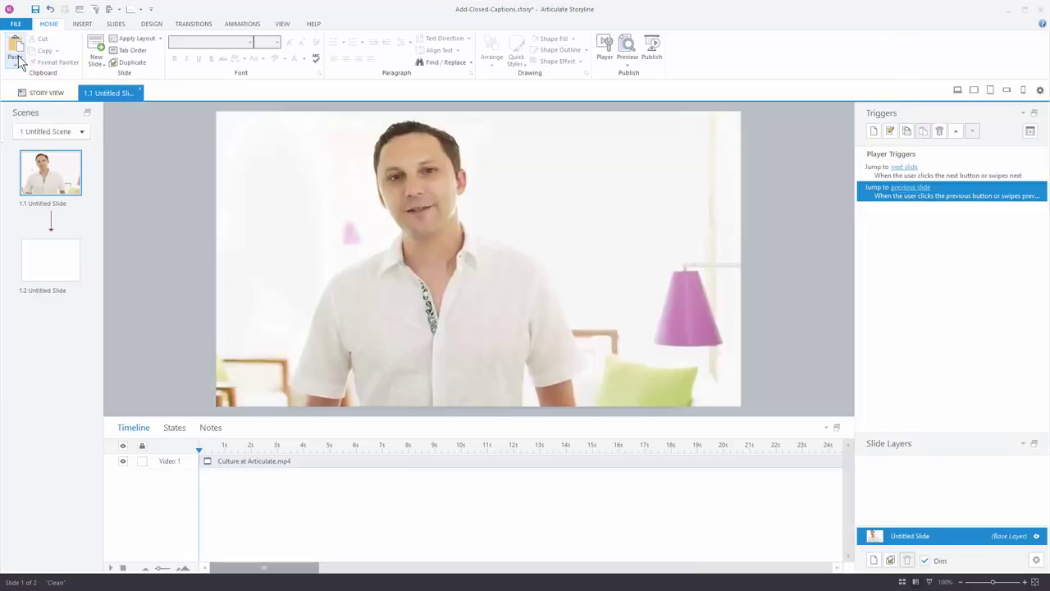
click(67, 261)
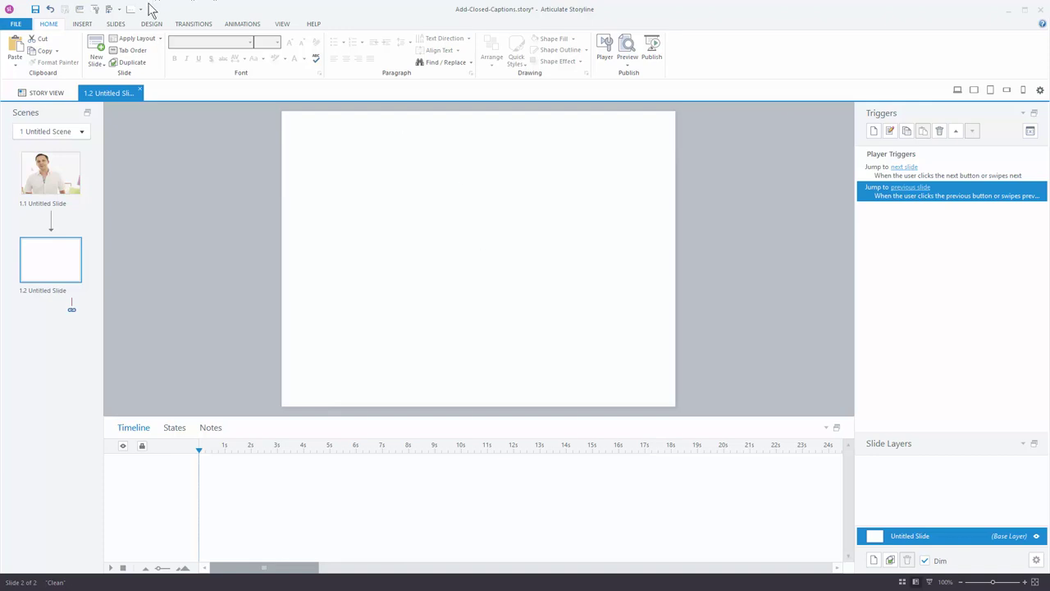
click(79, 25)
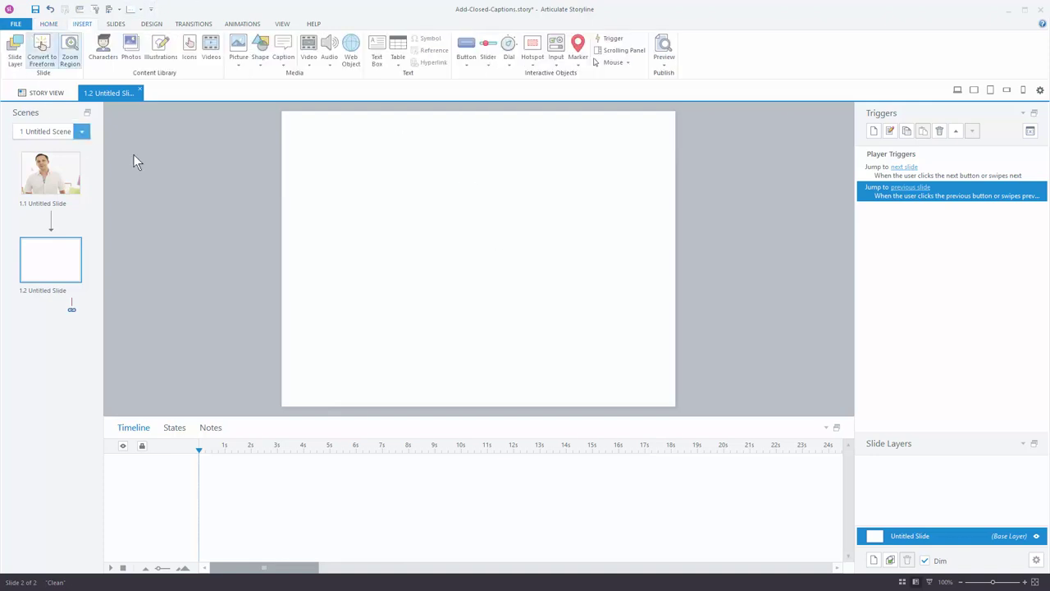
click(308, 62)
click(325, 78)
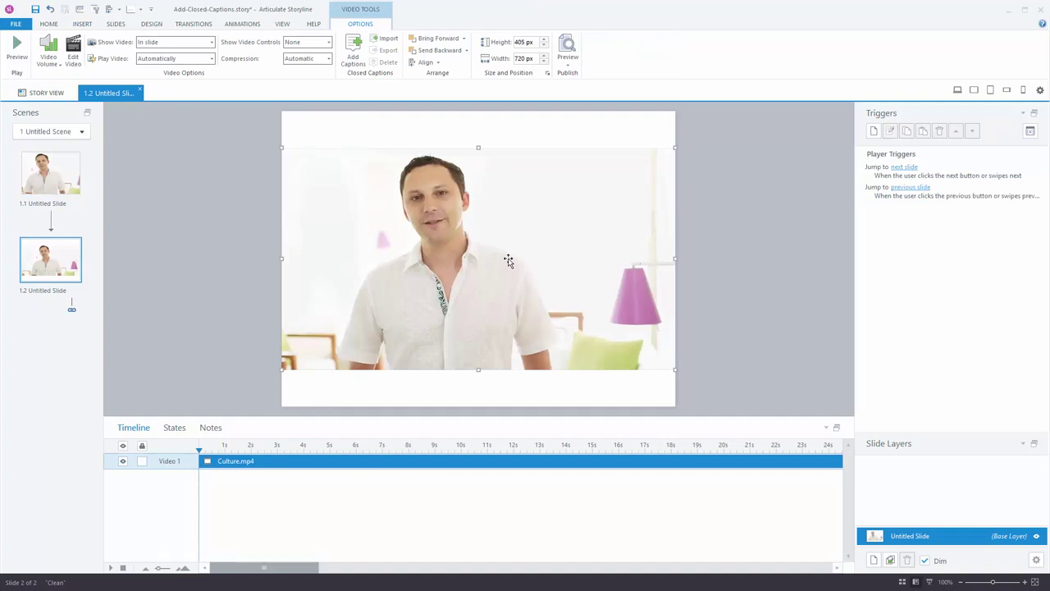
Step: Open the closed captions editor for the inserted video and play the second to fifth caption placeholders
click(353, 50)
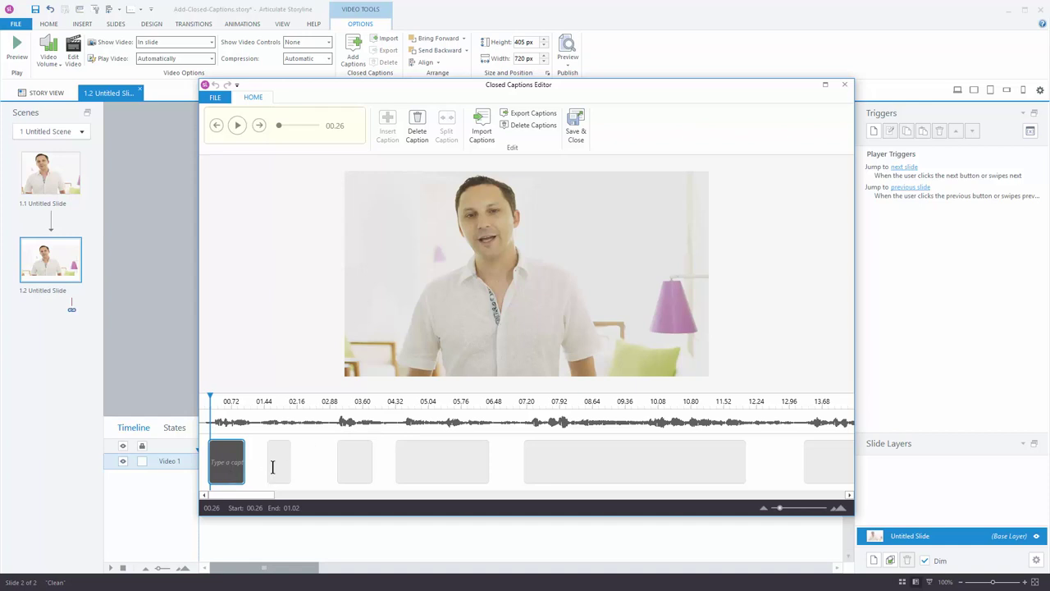
click(277, 462)
click(361, 457)
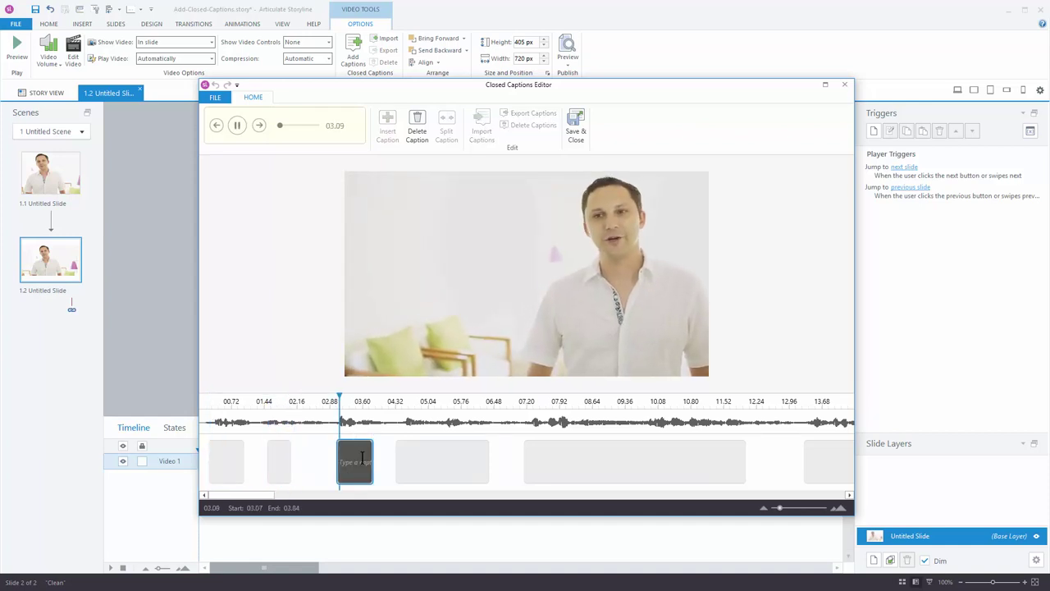
click(417, 461)
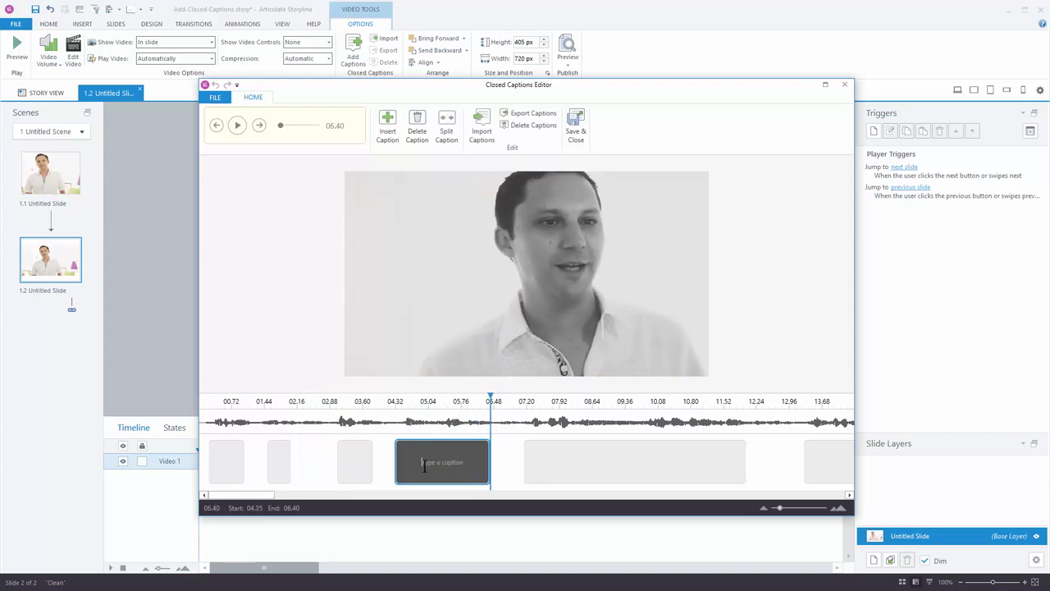
click(550, 464)
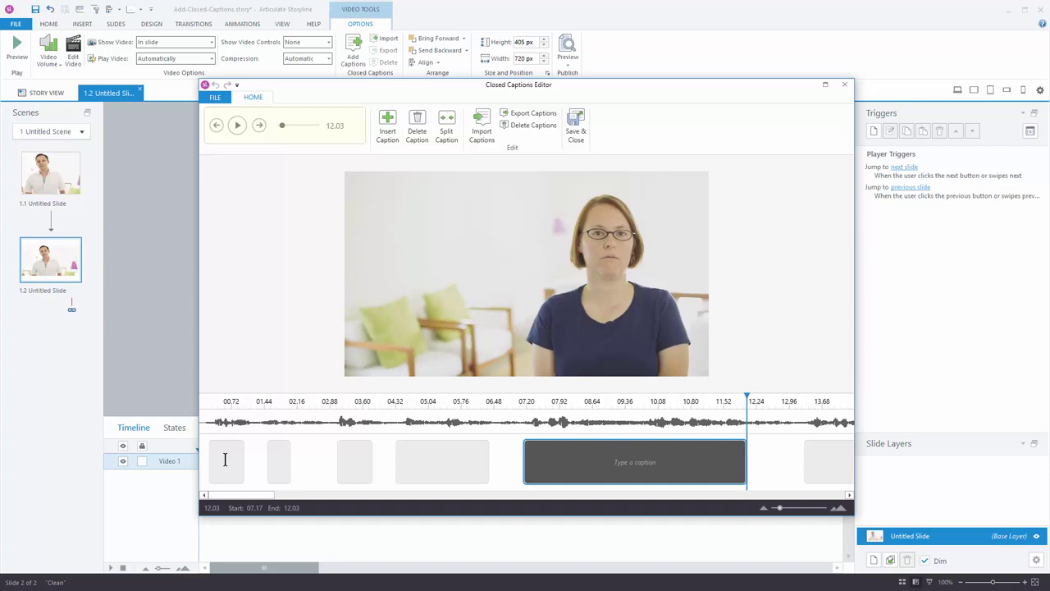
Step: Play the first caption placeholder and enter "At Articulate" as its text
click(225, 459)
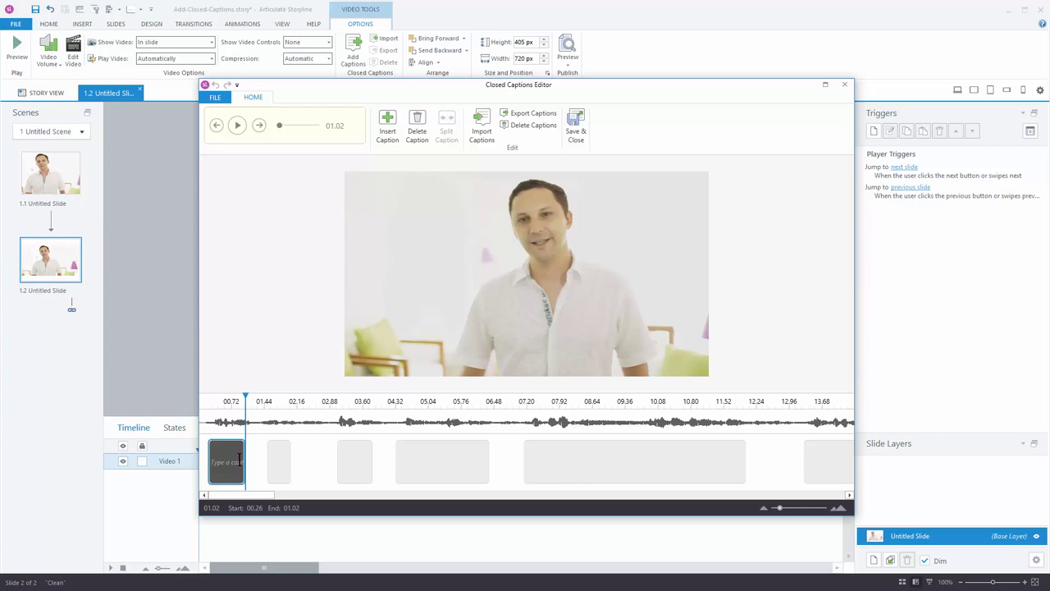
key(ctrl+space)
text(At Articulae)
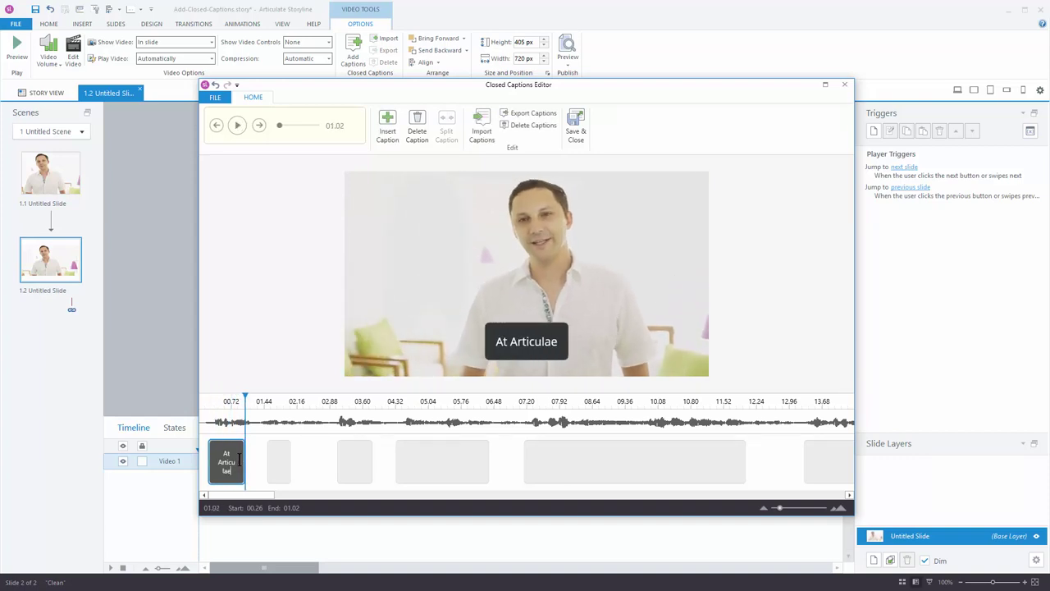
key(BackSpace)
text(te)
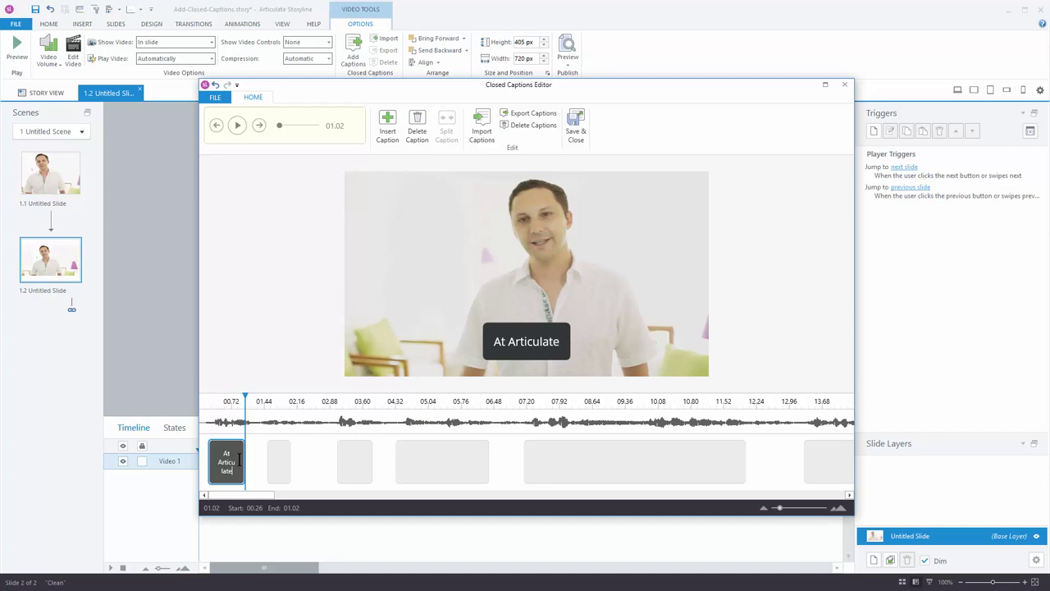
key(Return)
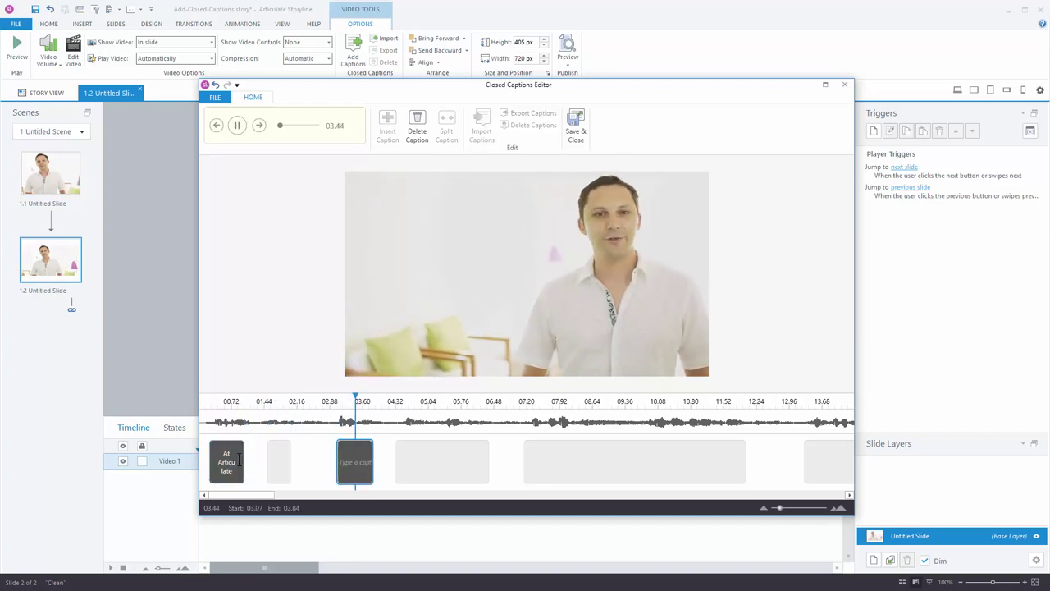
Step: Fill the second caption with "you are able" and the third with "to chart your own course"
key(shift+Tab)
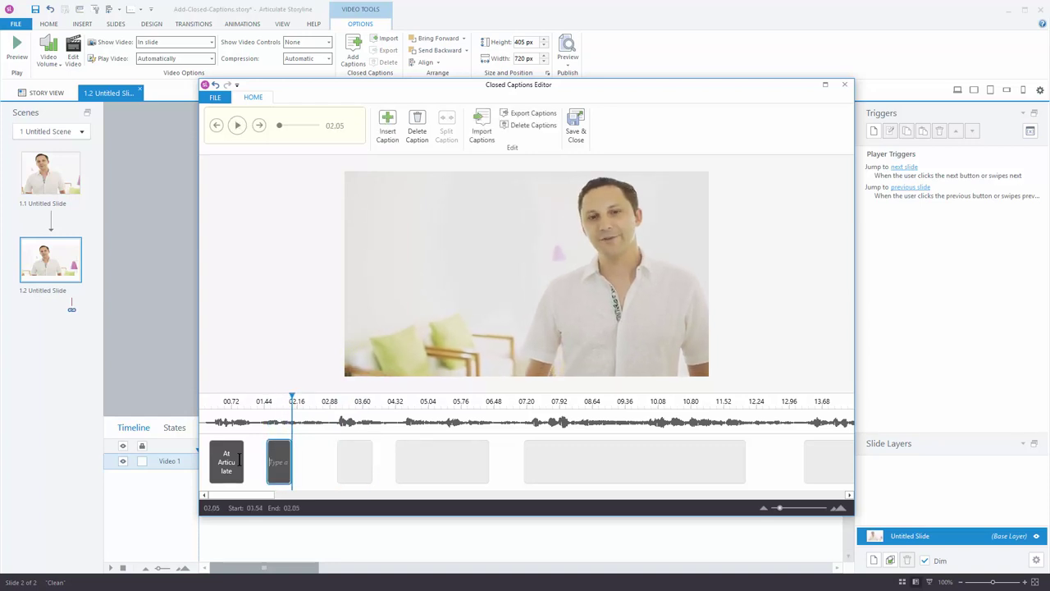
text(you are able)
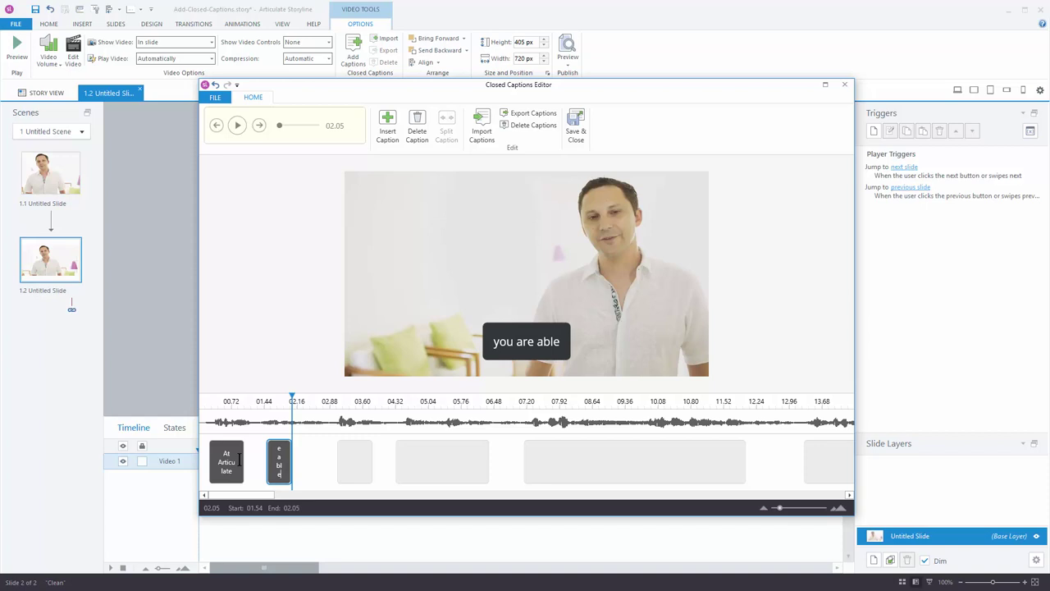
key(Tab)
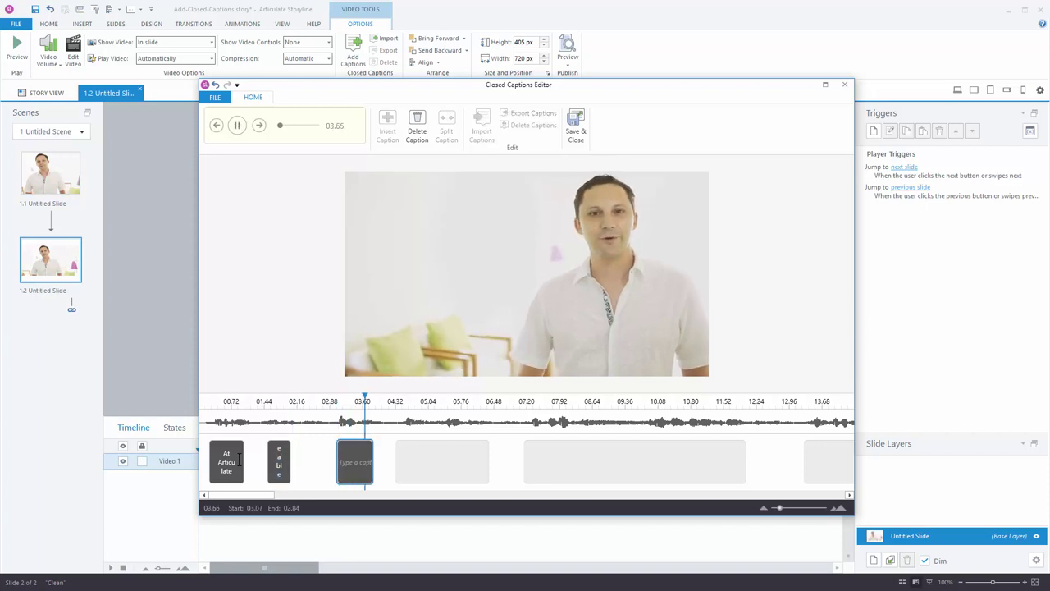
text(to char)
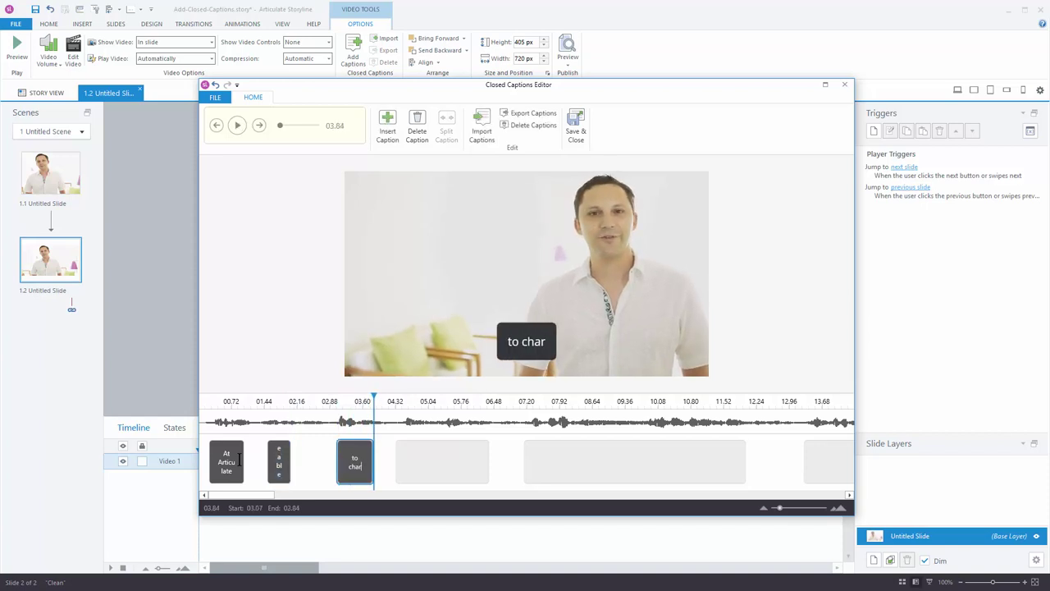
text(t your own course)
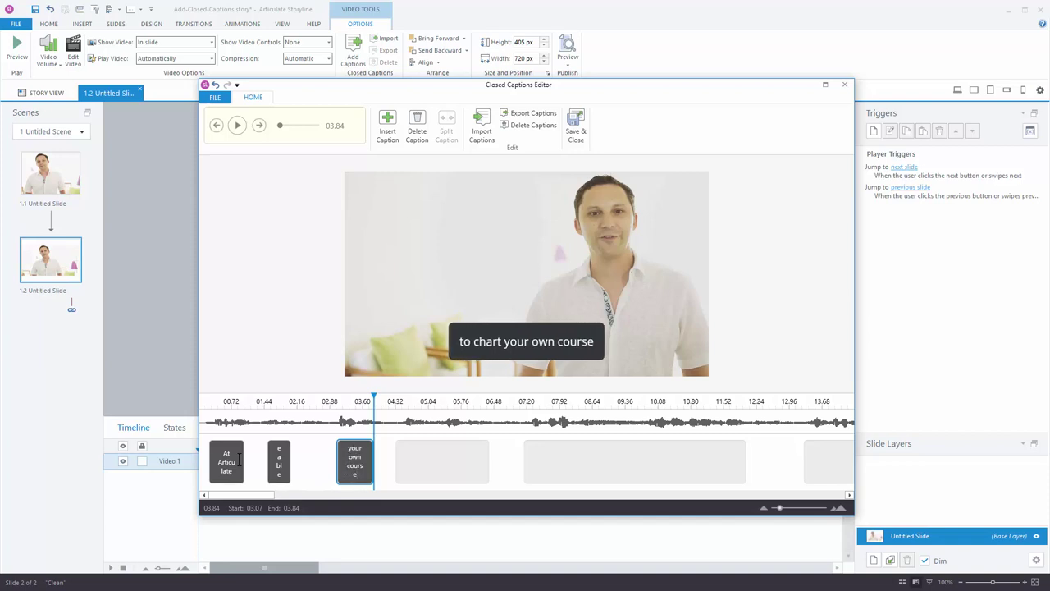
Step: Enter "grow and become an expert" as the text of the fourth caption
key(Tab)
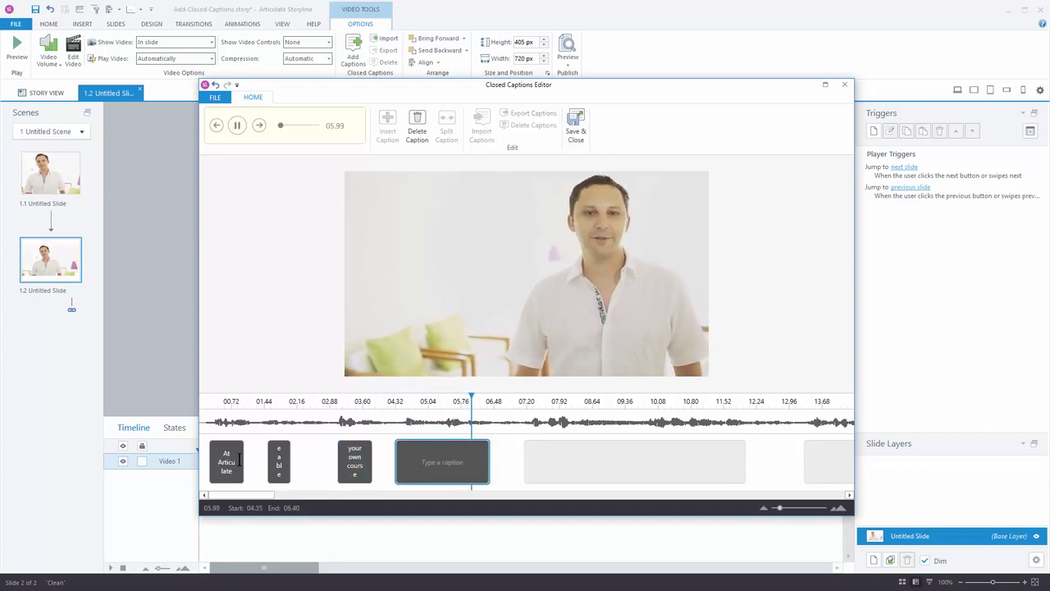
text(grow and)
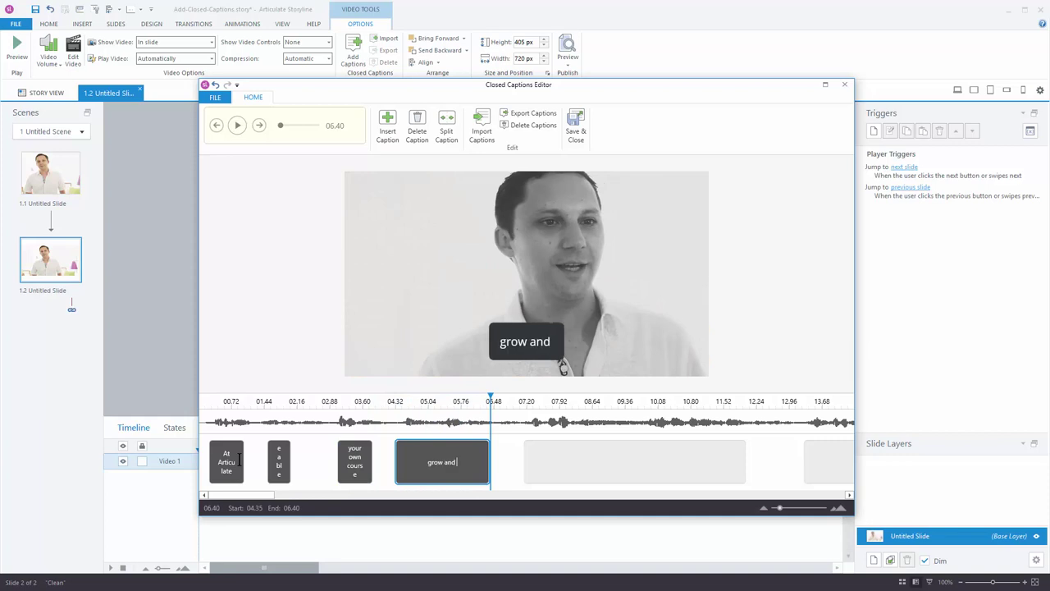
text( become an exp)
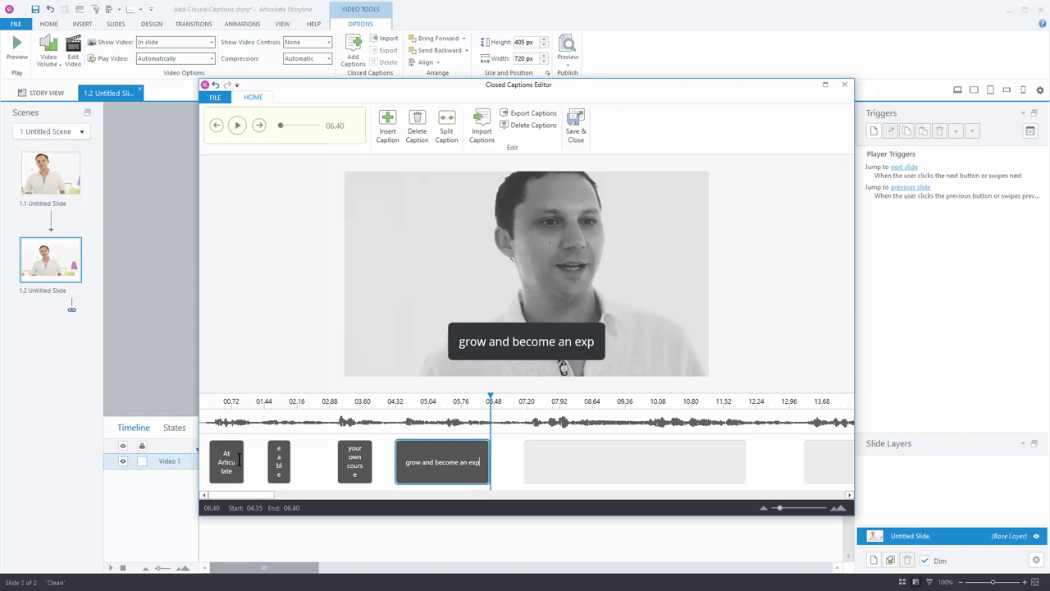
text(ert)
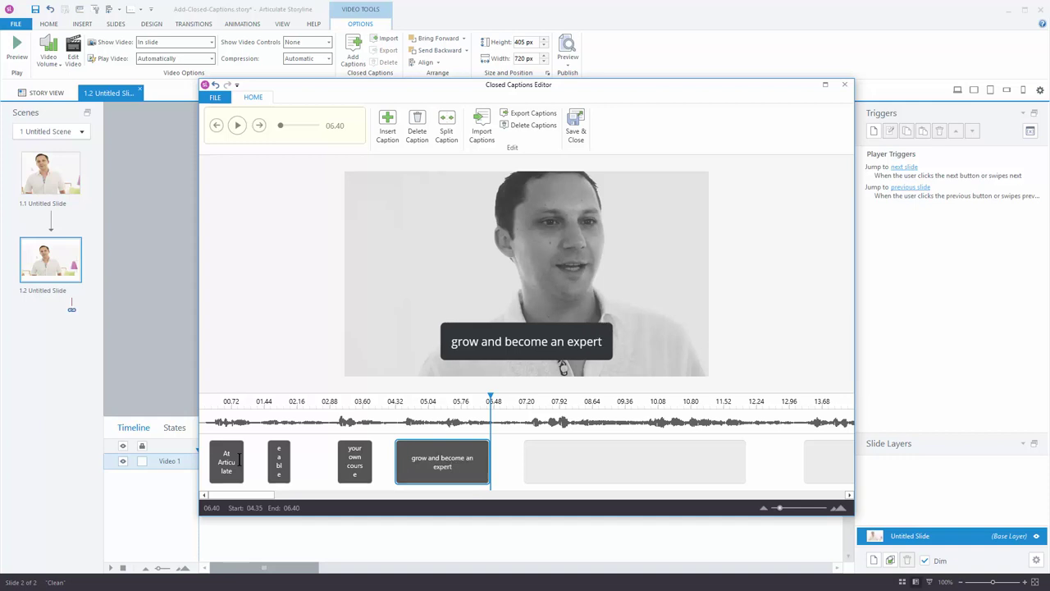
key(ctrl+space)
Step: Play and scrub through the long fifth caption placeholder, set the playhead at 10.02 seconds and split the caption
key(Tab)
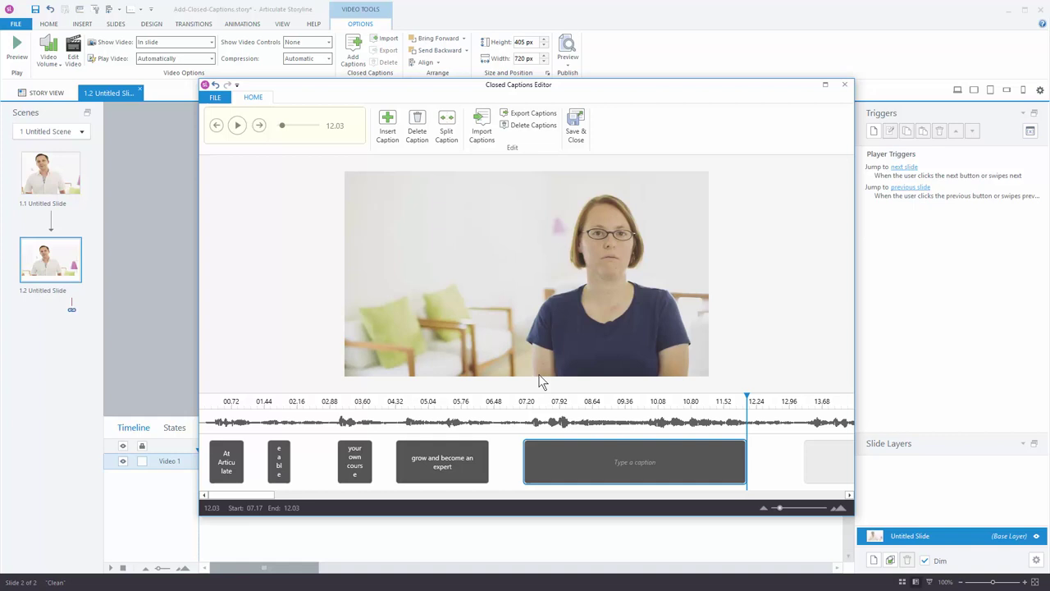
click(622, 444)
drag(745, 397, 563, 400)
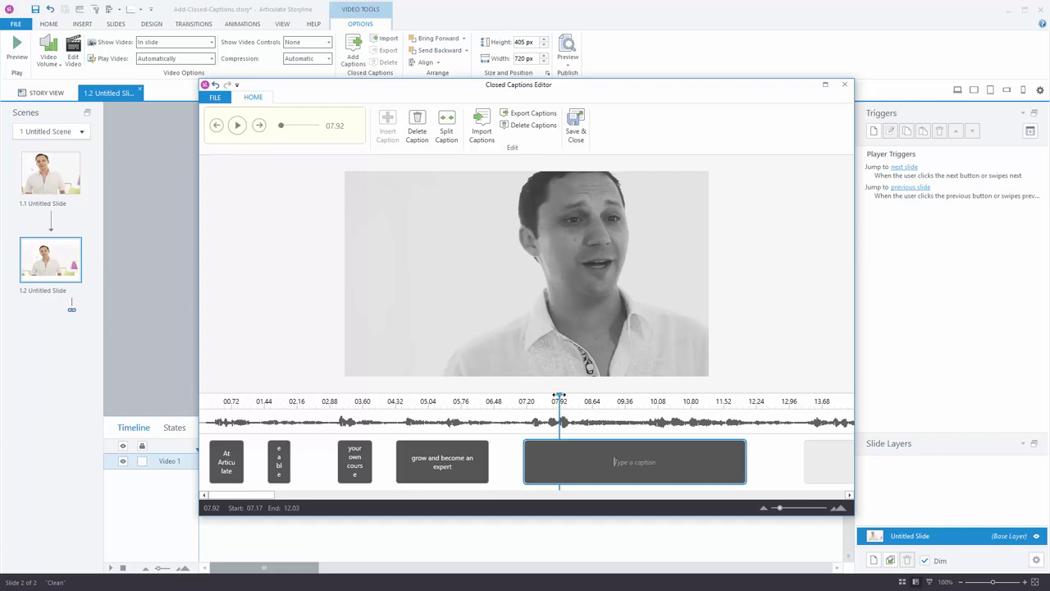
drag(563, 398, 659, 399)
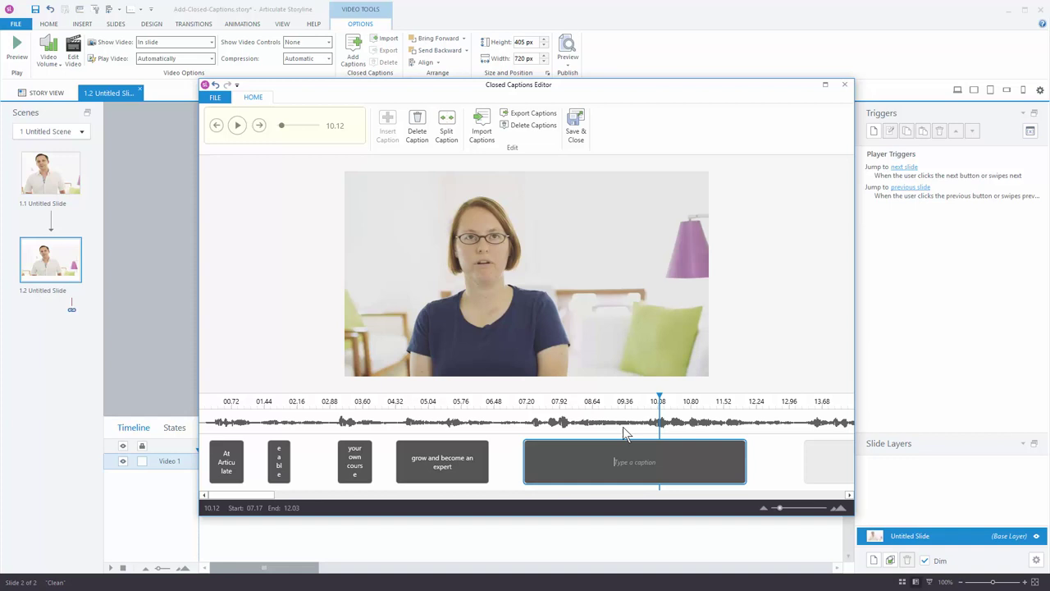
drag(657, 398, 639, 400)
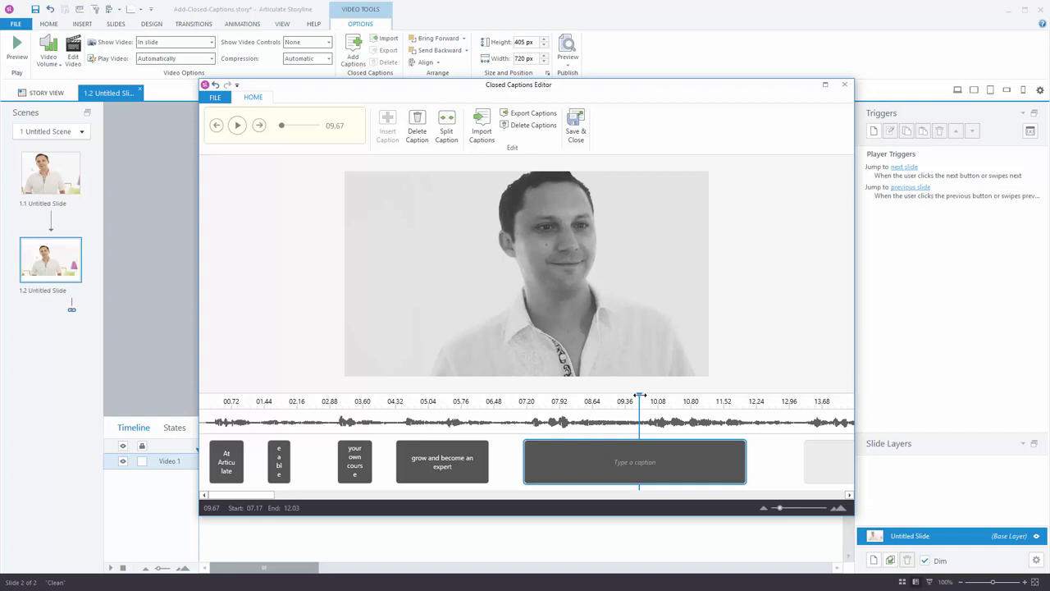
mouse_move(640, 396)
mouse_down()
mouse_move(612, 397)
mouse_move(627, 397)
mouse_up()
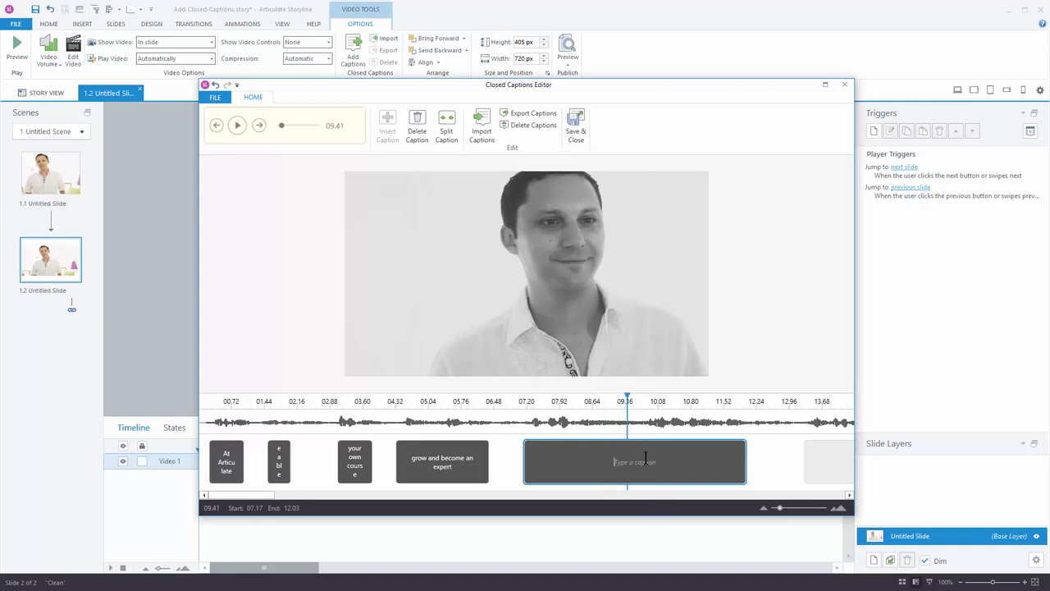
drag(627, 397, 656, 397)
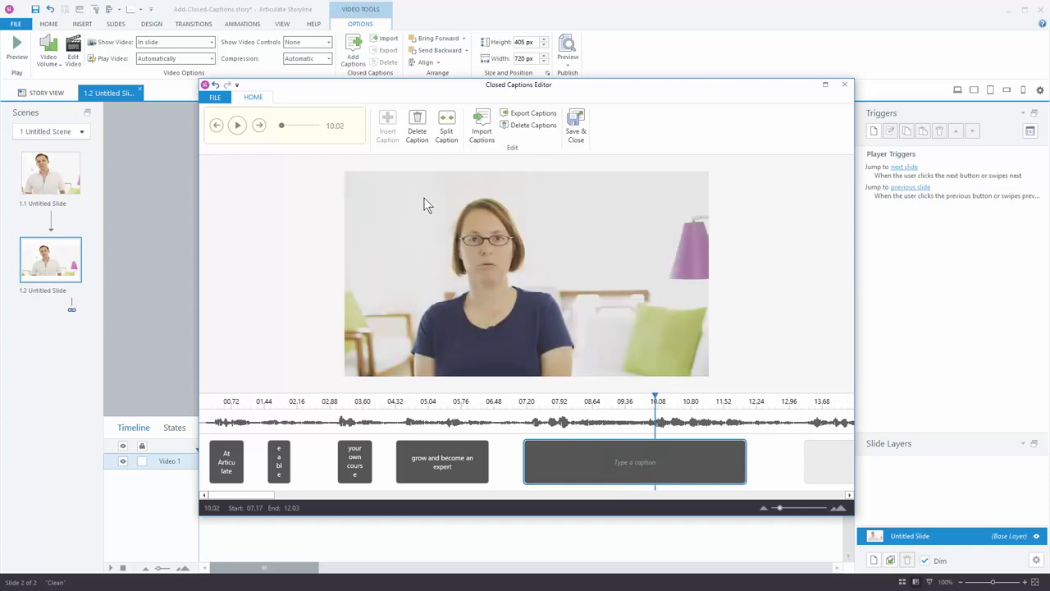
click(447, 124)
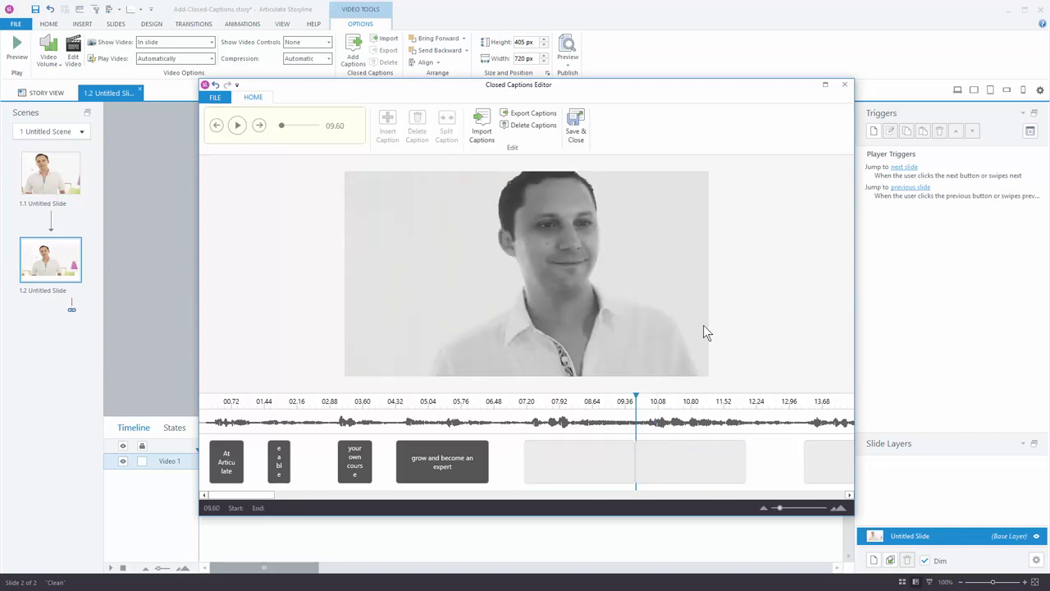
Step: Play both halves of the split caption and the placeholder that follows them to check their timing
click(551, 455)
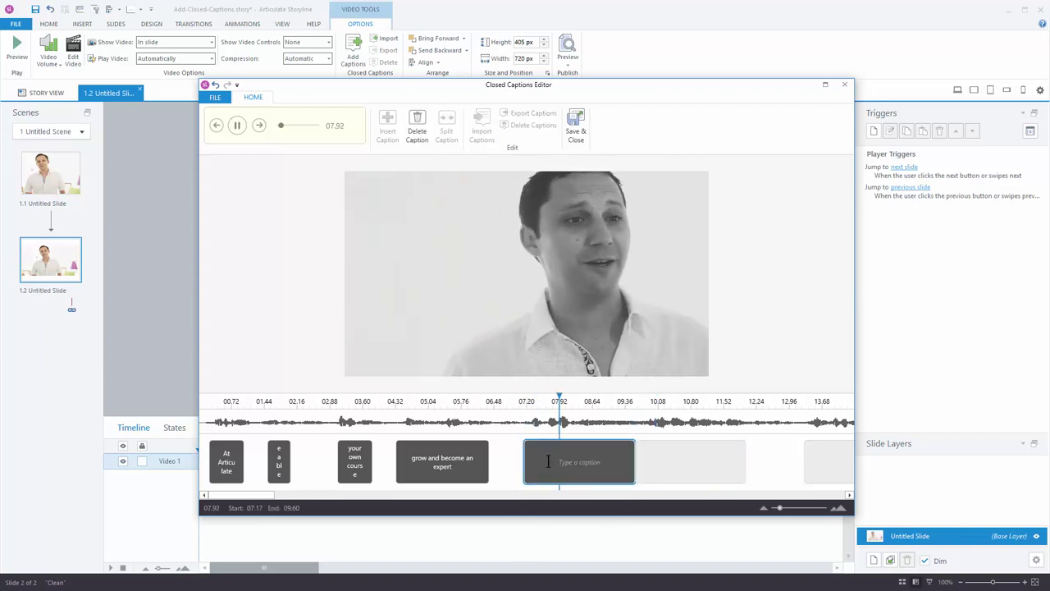
click(677, 458)
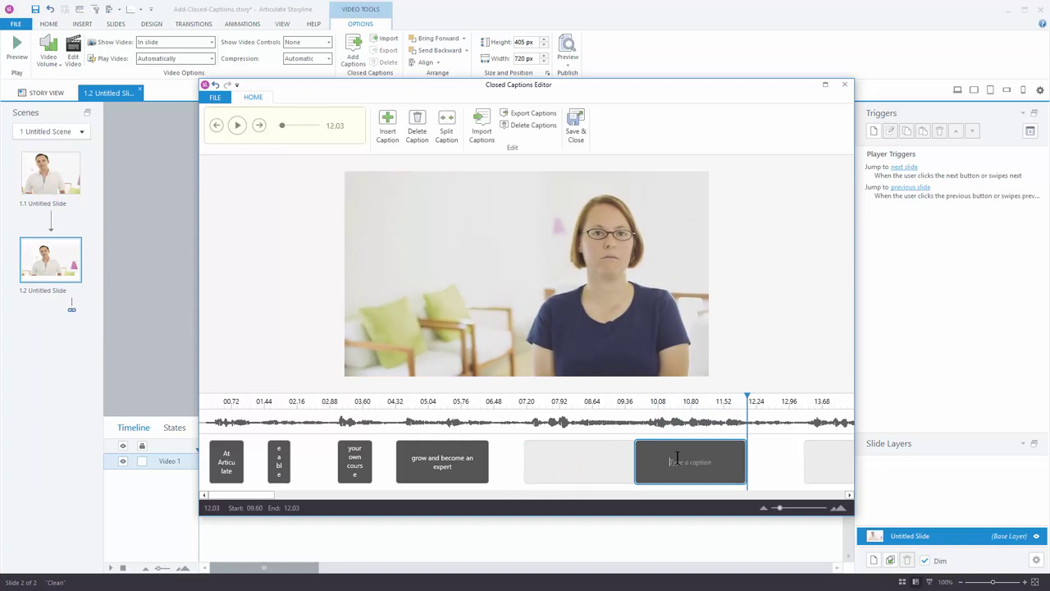
click(821, 459)
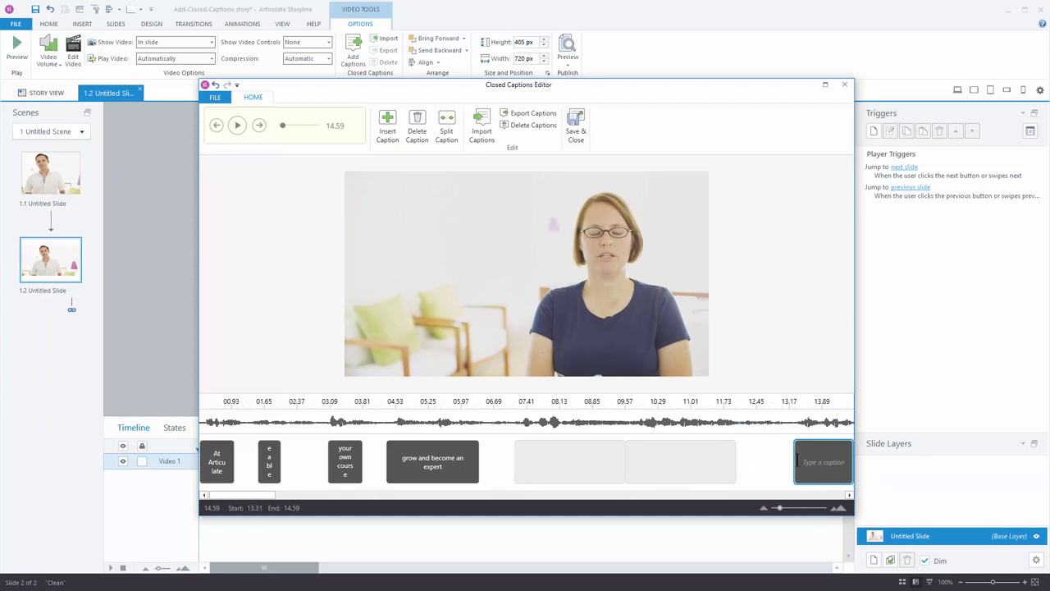
Step: Shift the "grow and become an expert" caption slightly later on the timeline and extend its duration a little
click(465, 440)
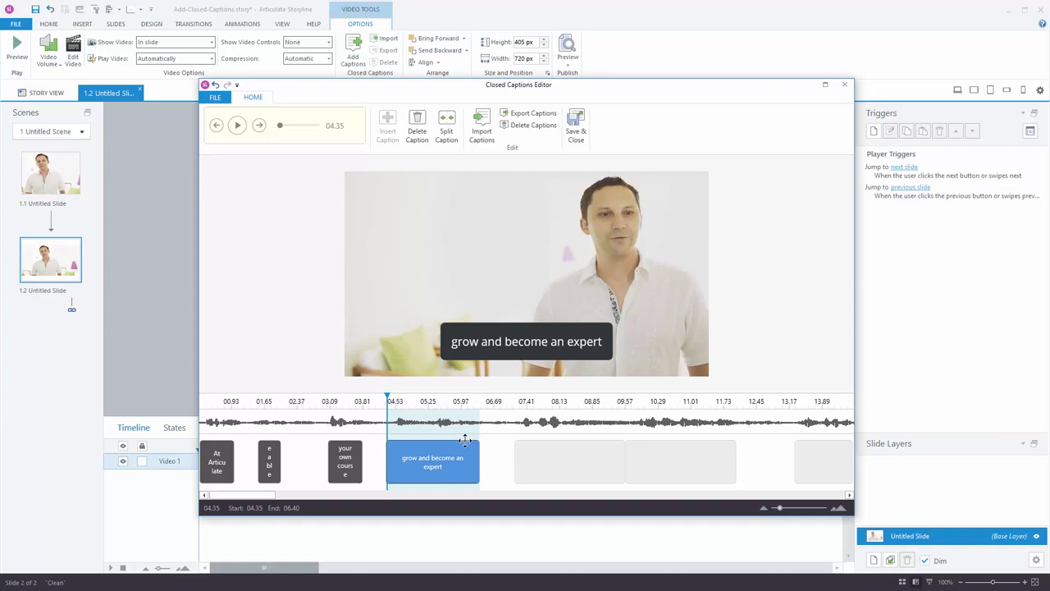
drag(465, 441, 496, 455)
Step: Adjust the facing edges of the two split captions so they meet at 10.02 seconds
click(620, 465)
click(650, 457)
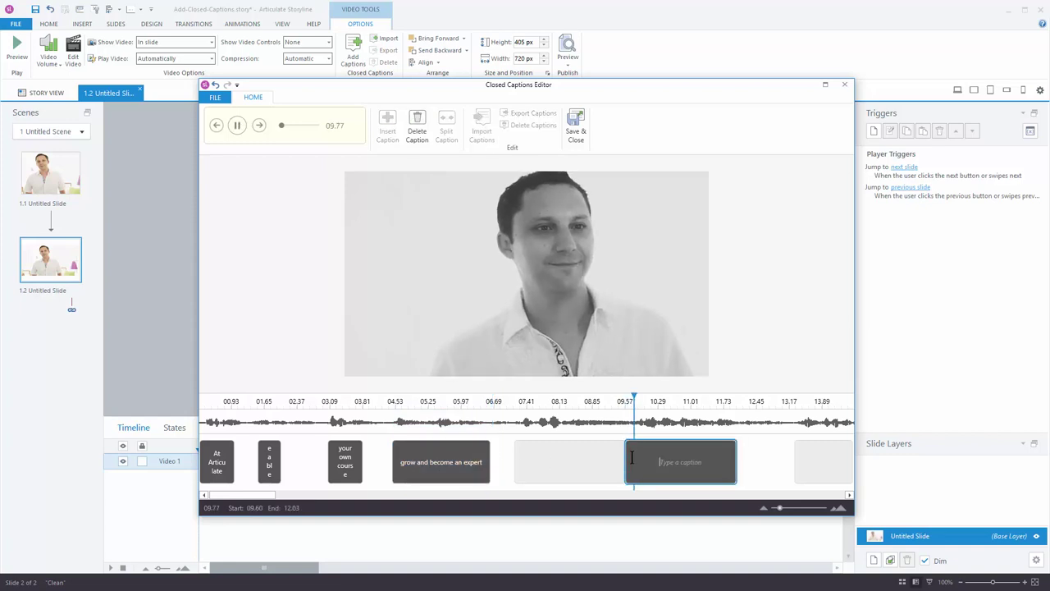
drag(626, 458, 662, 458)
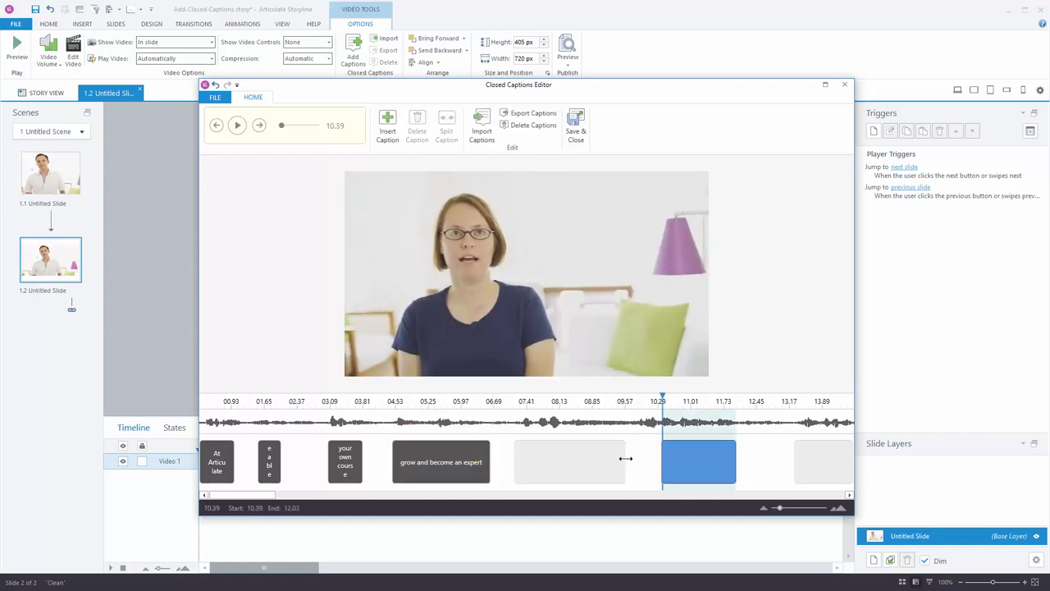
click(623, 460)
drag(625, 462, 645, 473)
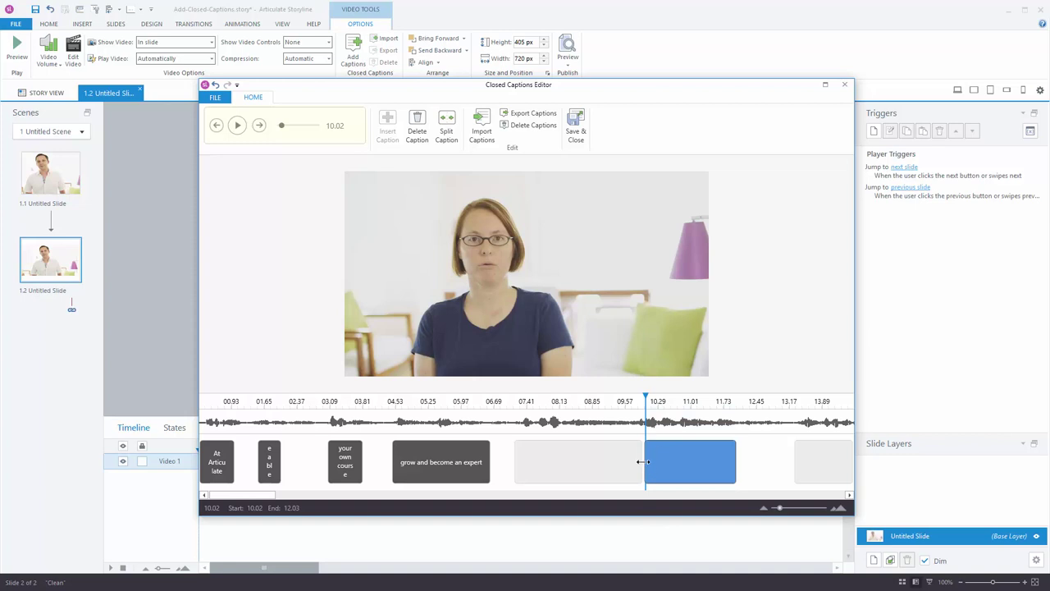